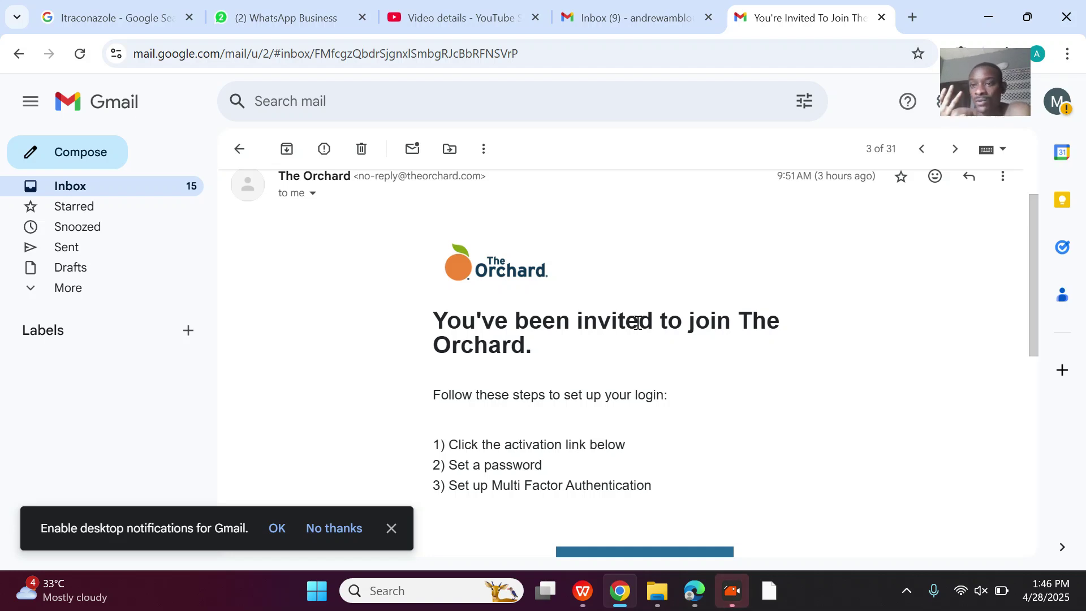
Read through The Orchard invitation email and follow its ACTIVATE YOUR ACCOUNT link
{"action": "scroll", "coordinate": [658, 352], "scroll_direction": "up", "scroll_amount": 1}
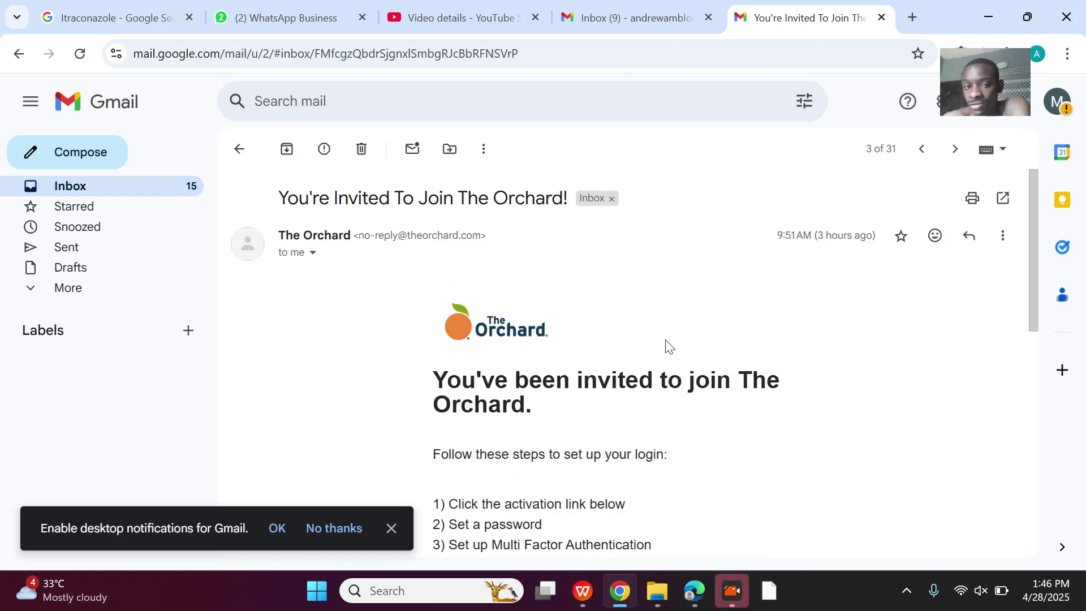
{"action": "scroll", "coordinate": [667, 344], "scroll_direction": "down", "scroll_amount": 1}
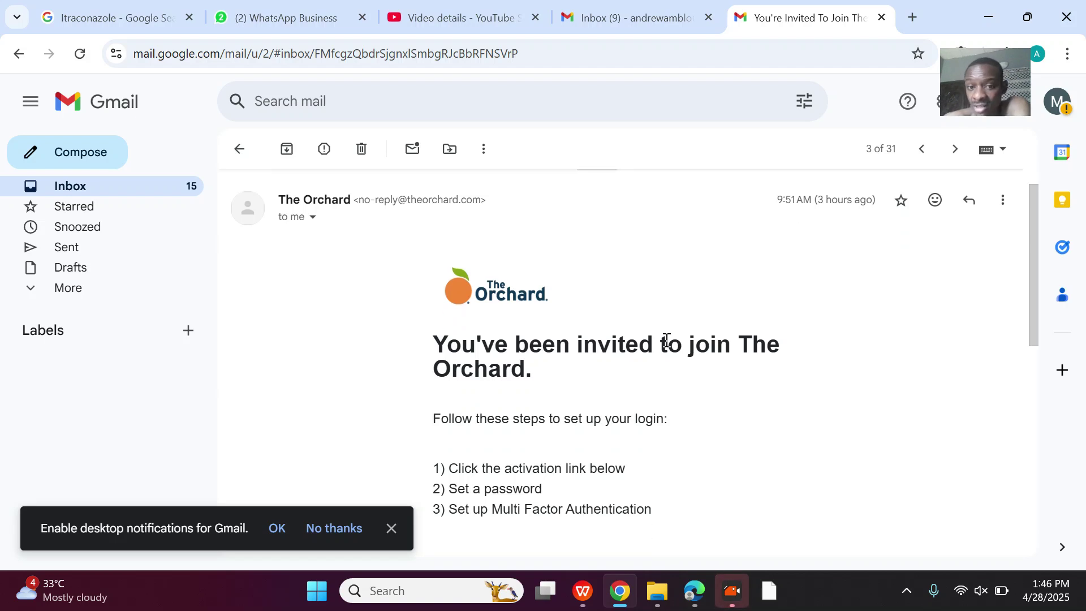
{"action": "scroll", "coordinate": [667, 342], "scroll_direction": "down", "scroll_amount": 2}
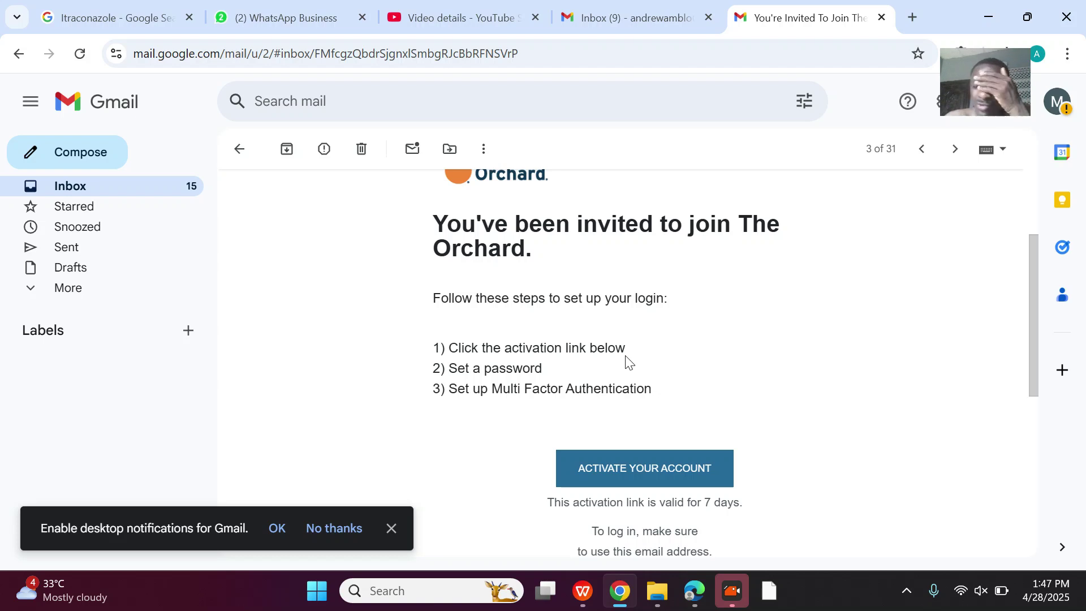
{"action": "scroll", "coordinate": [627, 362], "scroll_direction": "down", "scroll_amount": 1}
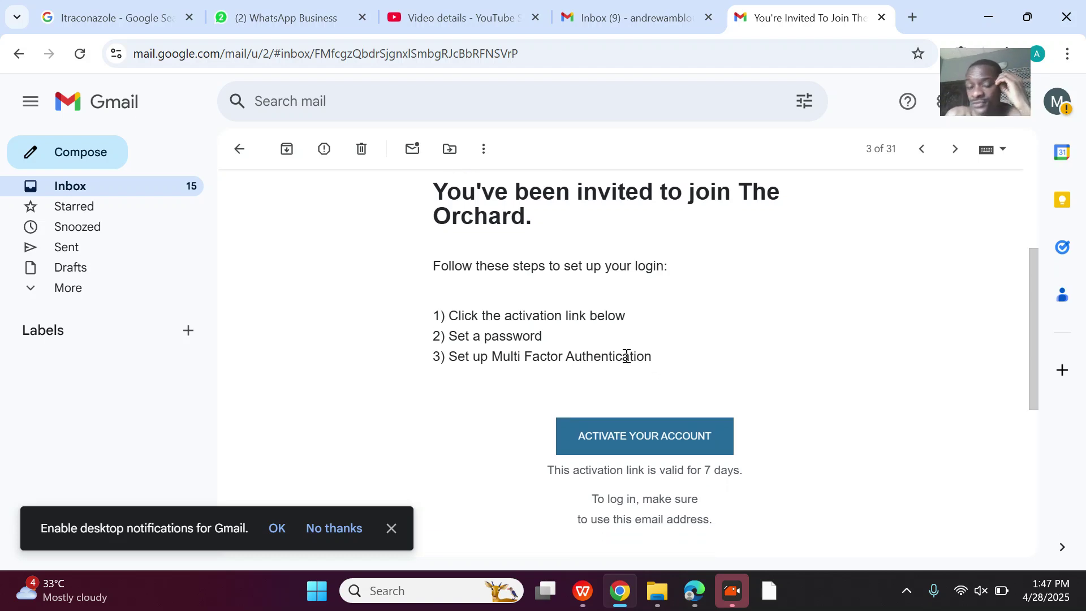
{"action": "scroll", "coordinate": [627, 356], "scroll_direction": "down", "scroll_amount": 1}
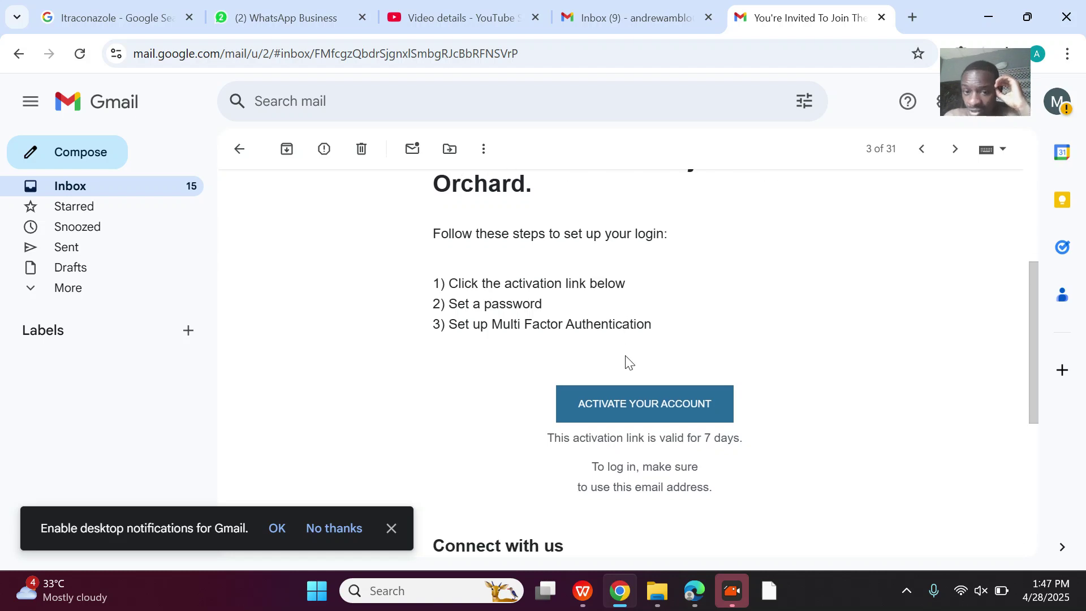
{"action": "left_click", "coordinate": [639, 399]}
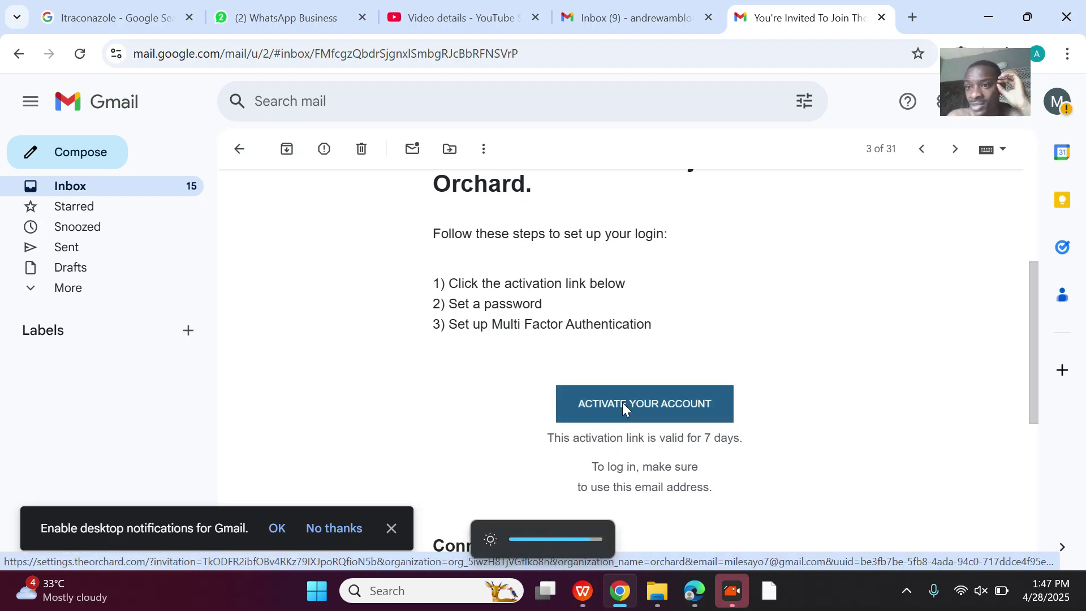
Enter a strong account password that turns every checklist requirement green, and submit it
{"action": "key", "text": "XF86MonBrightnessDown"}
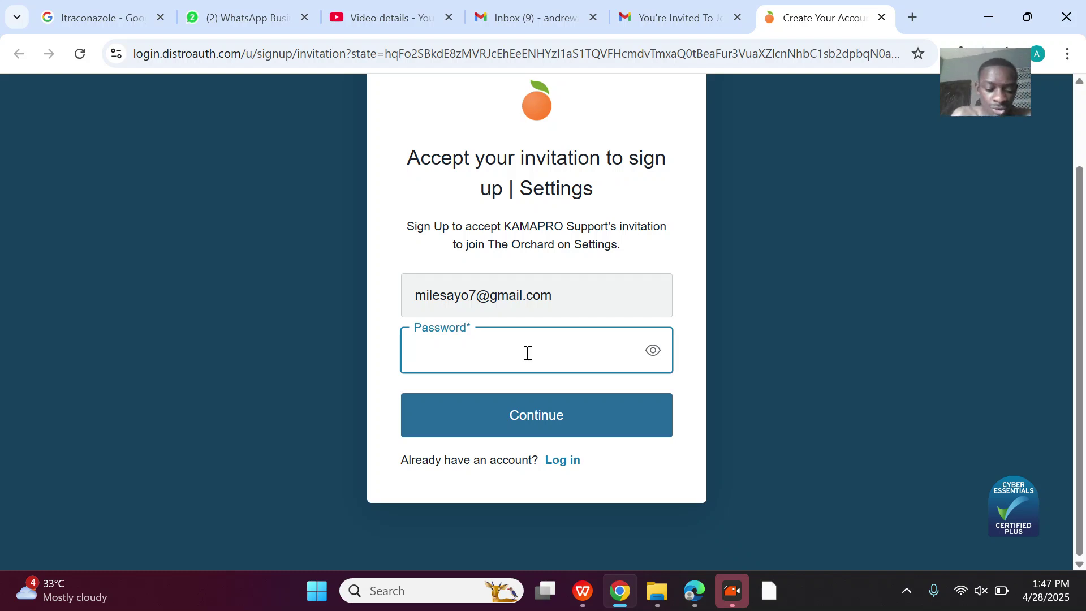
{"action": "key", "text": "Caps_Lock"}
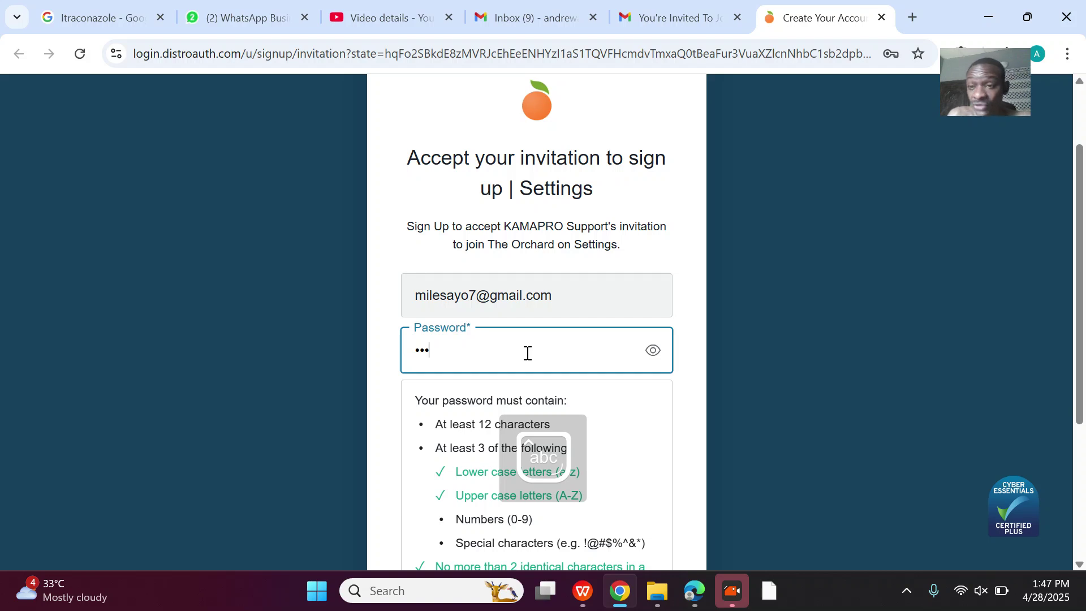
{"action": "key", "text": "BackSpace"}
{"action": "key", "text": "BackSpace"}
{"action": "key", "text": "BackSpace"}
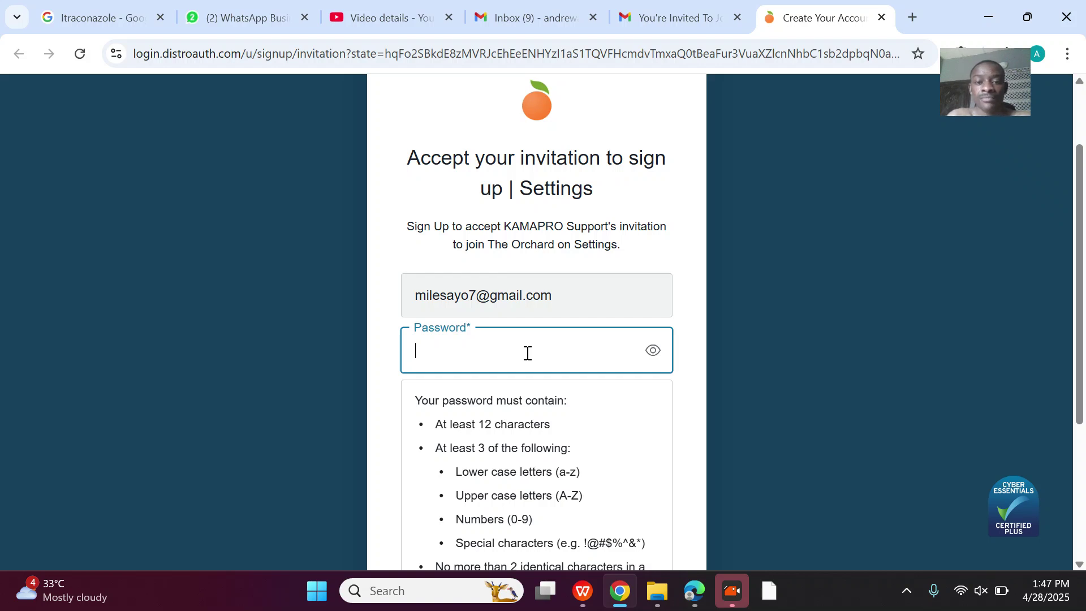
{"action": "key", "text": "Caps_Lock"}
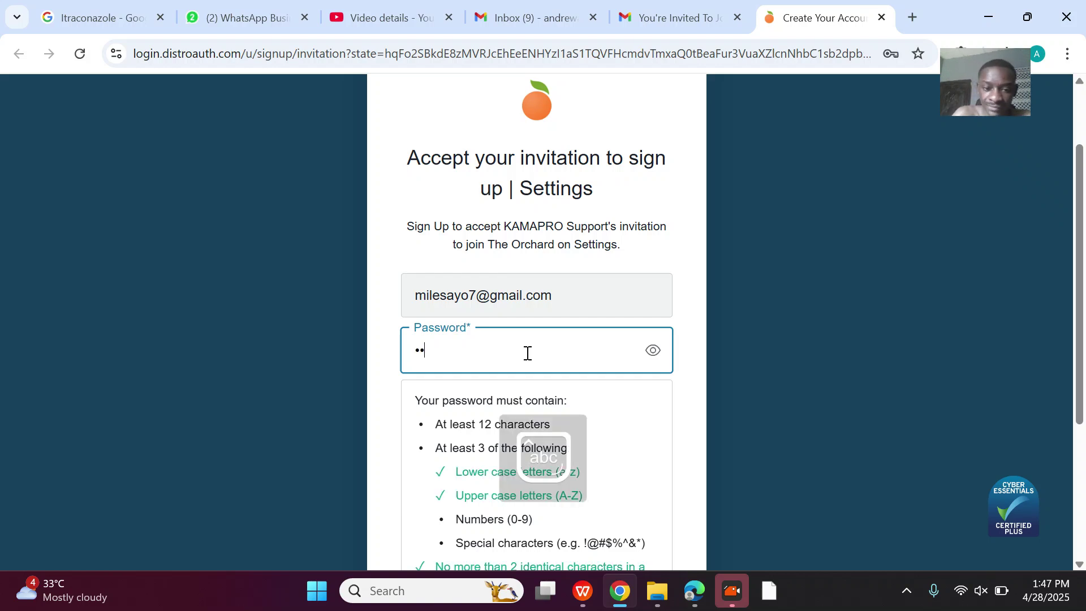
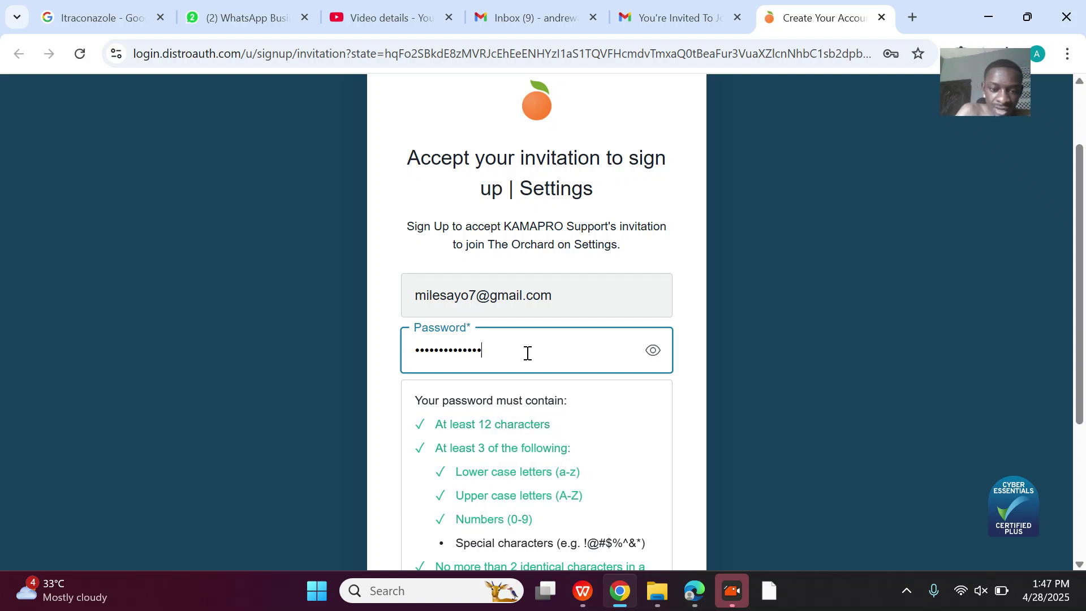
{"action": "scroll", "coordinate": [526, 354], "scroll_direction": "down", "scroll_amount": 3}
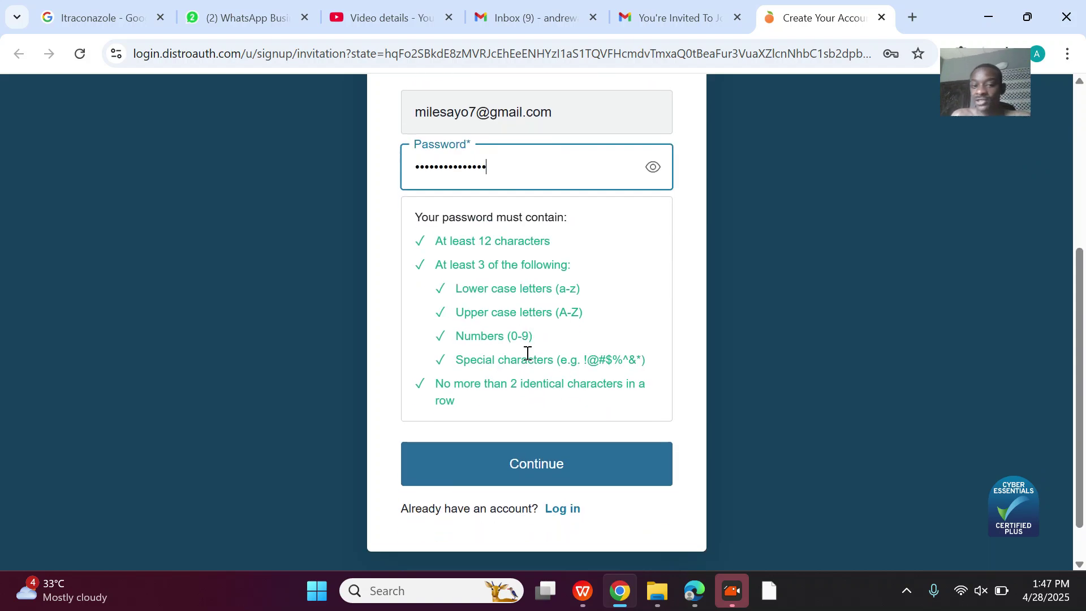
{"action": "left_click", "coordinate": [567, 464]}
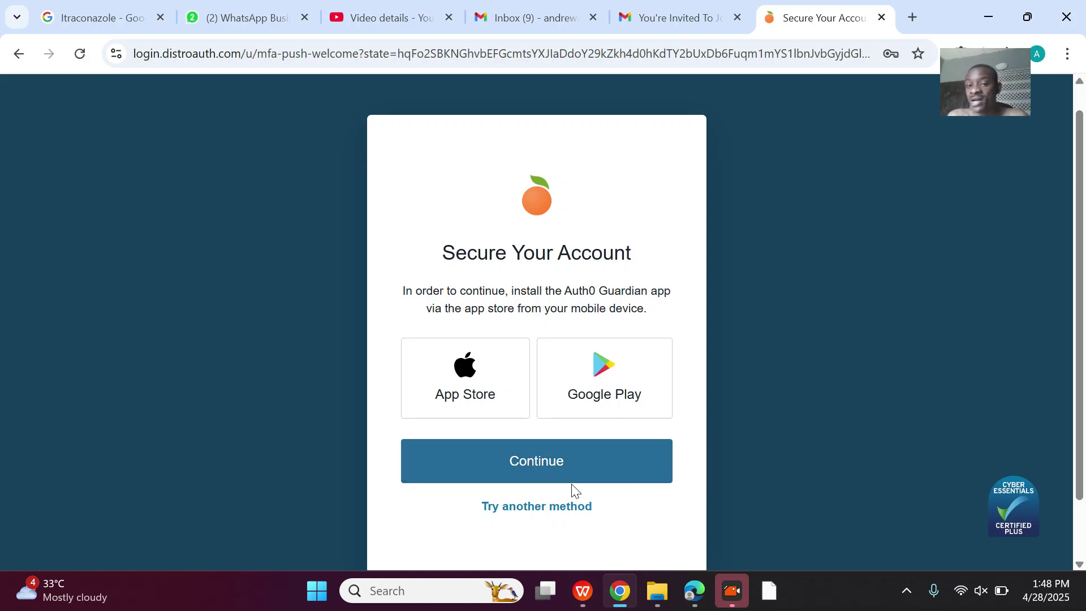
Choose 'Try another method' on Secure Your Account instead of installing Auth0 Guardian
{"action": "left_click", "coordinate": [555, 510]}
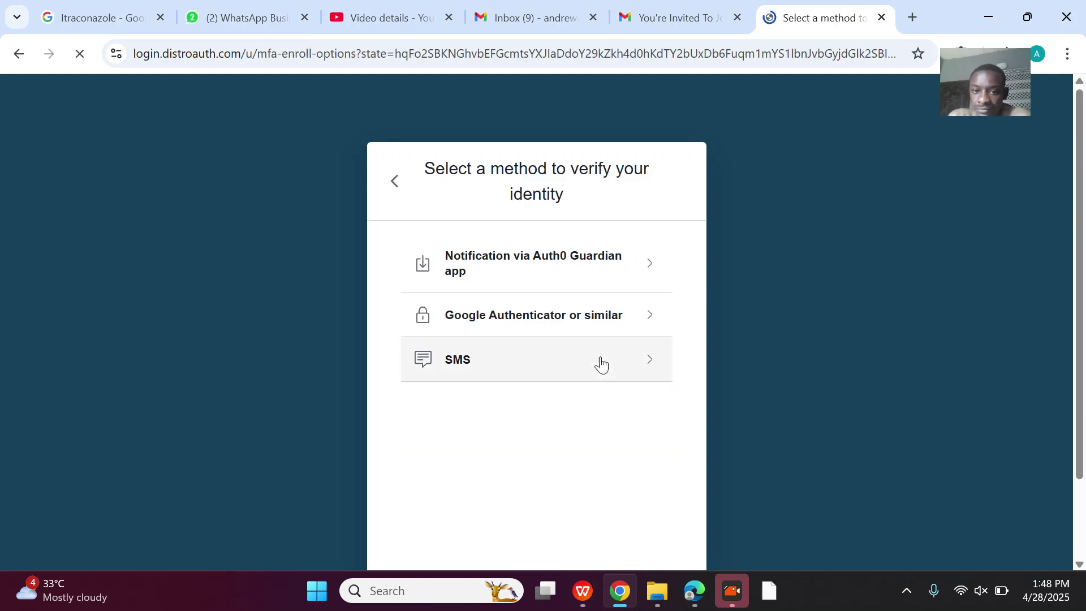
Pick Google Authenticator, then enter and submit the app's six-digit one-time code
{"action": "left_click", "coordinate": [563, 319]}
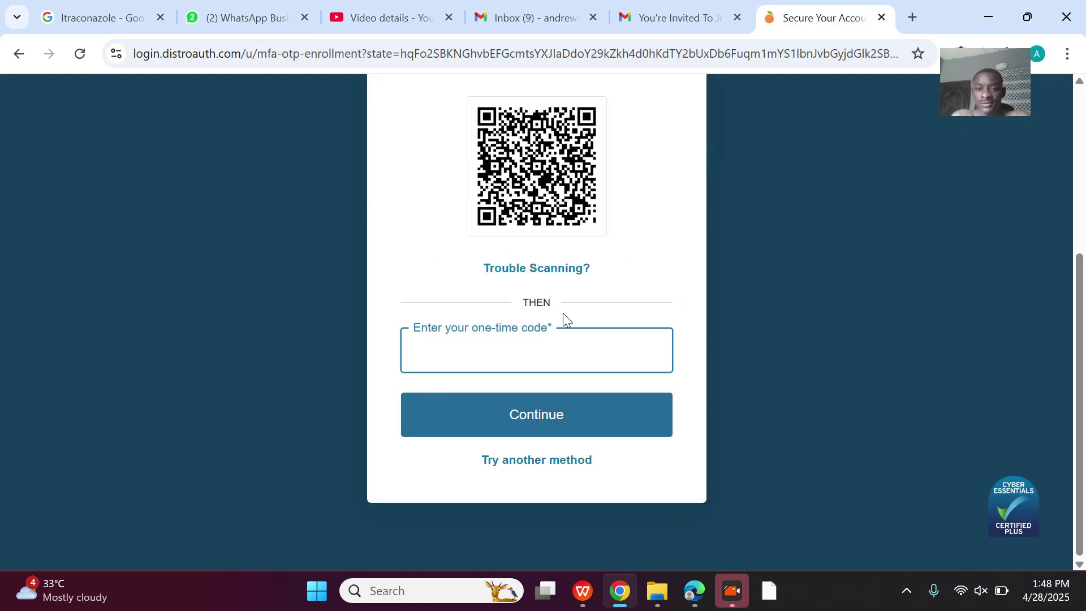
{"action": "scroll", "coordinate": [564, 318], "scroll_direction": "up", "scroll_amount": 1}
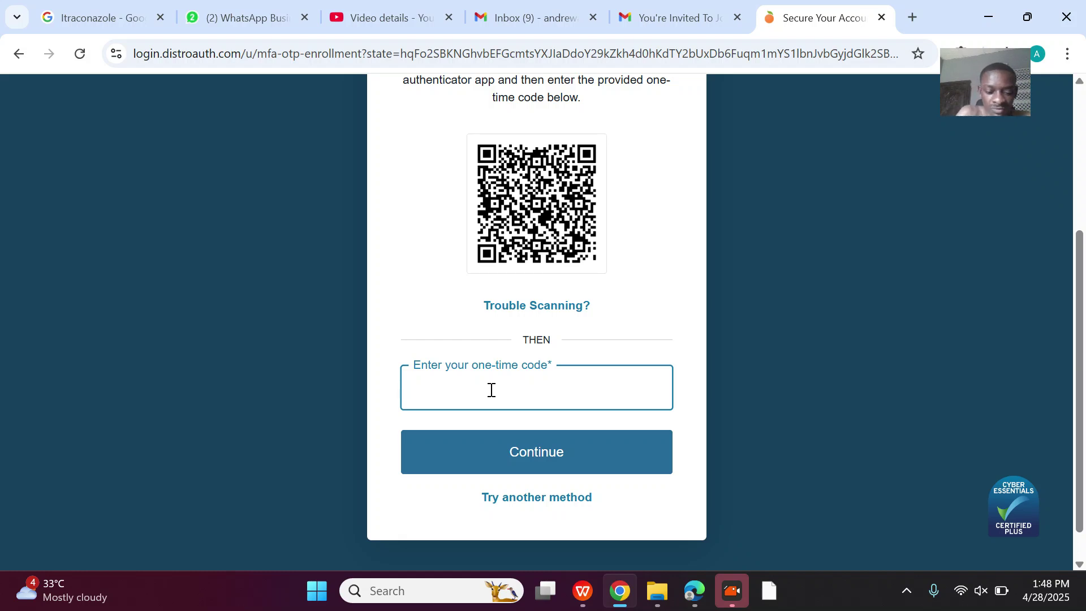
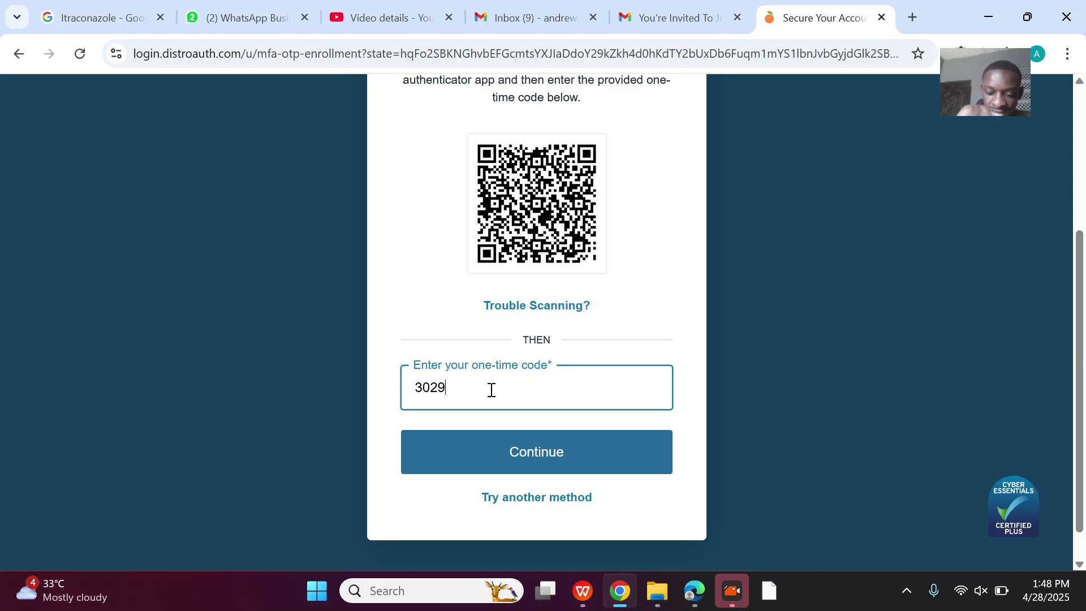
{"action": "left_click", "coordinate": [512, 436]}
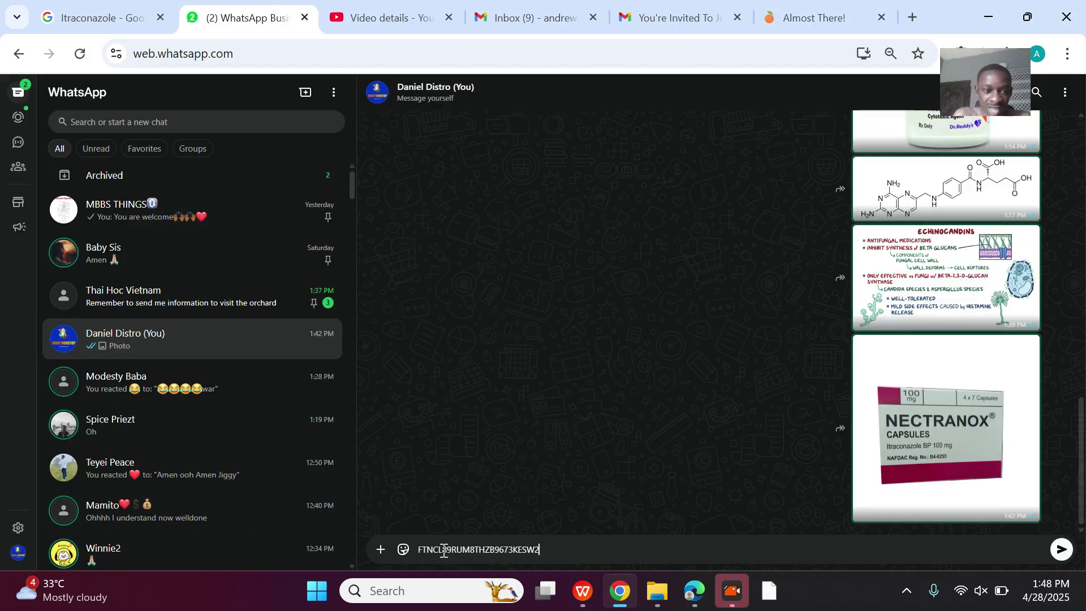
Send the pasted recovery code to your WhatsApp self-chat and return to the 'Almost There!' tab
{"action": "key", "text": "Return"}
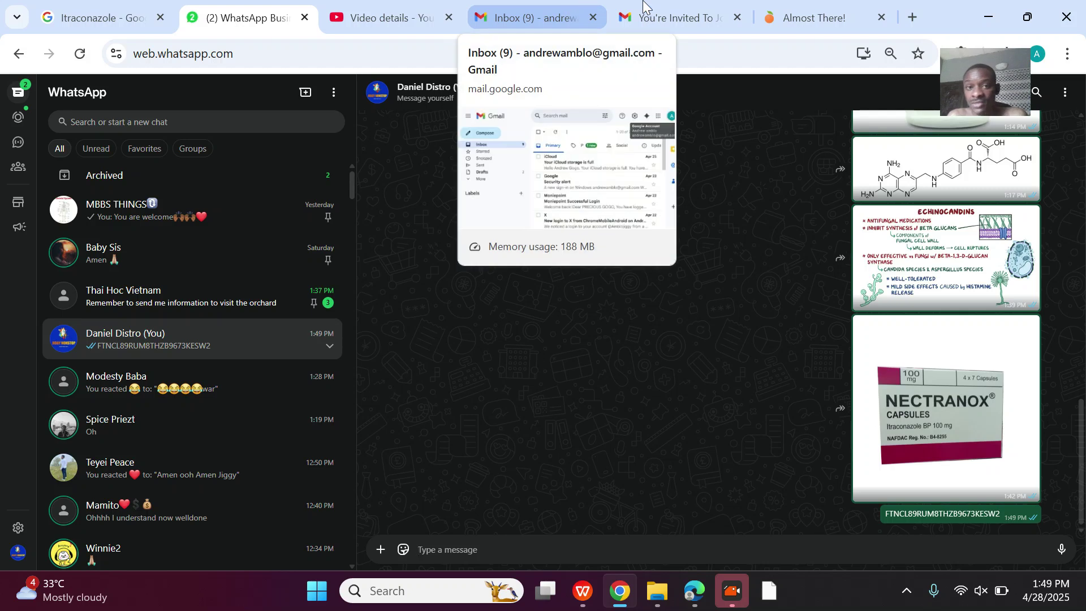
{"action": "left_click", "coordinate": [778, 4]}
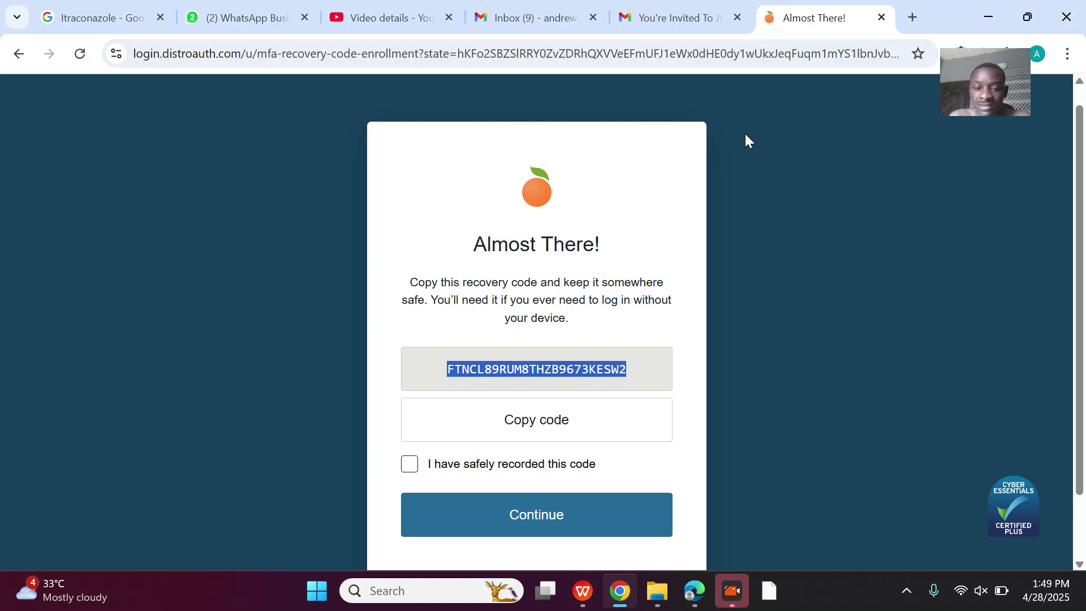
Tick 'I have safely recorded this code' and continue to finish account setup
{"action": "left_click", "coordinate": [411, 464]}
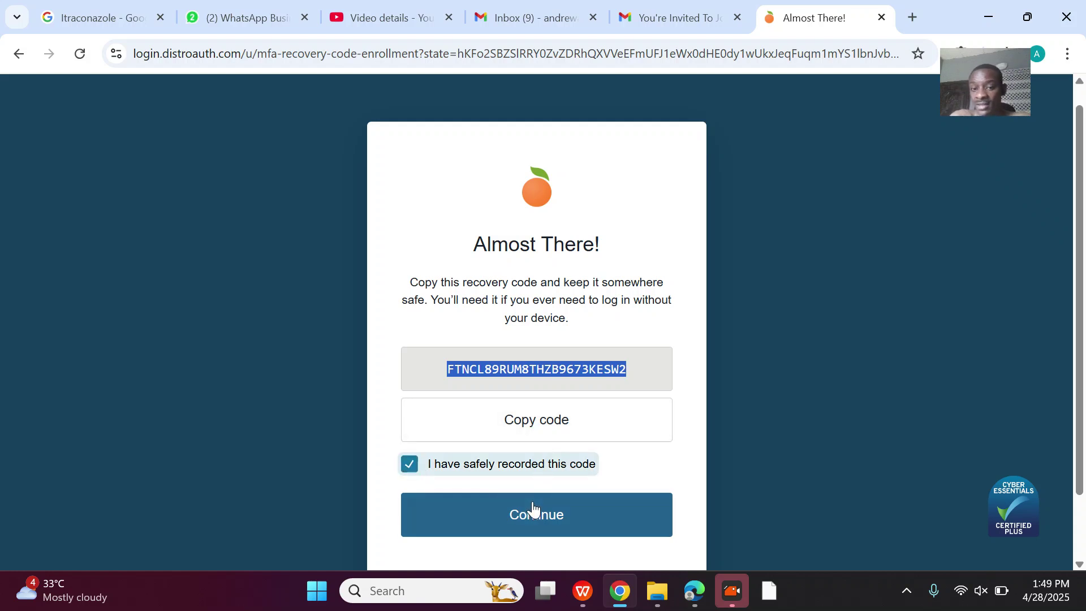
{"action": "left_click", "coordinate": [518, 519]}
{"action": "left_click", "coordinate": [517, 516]}
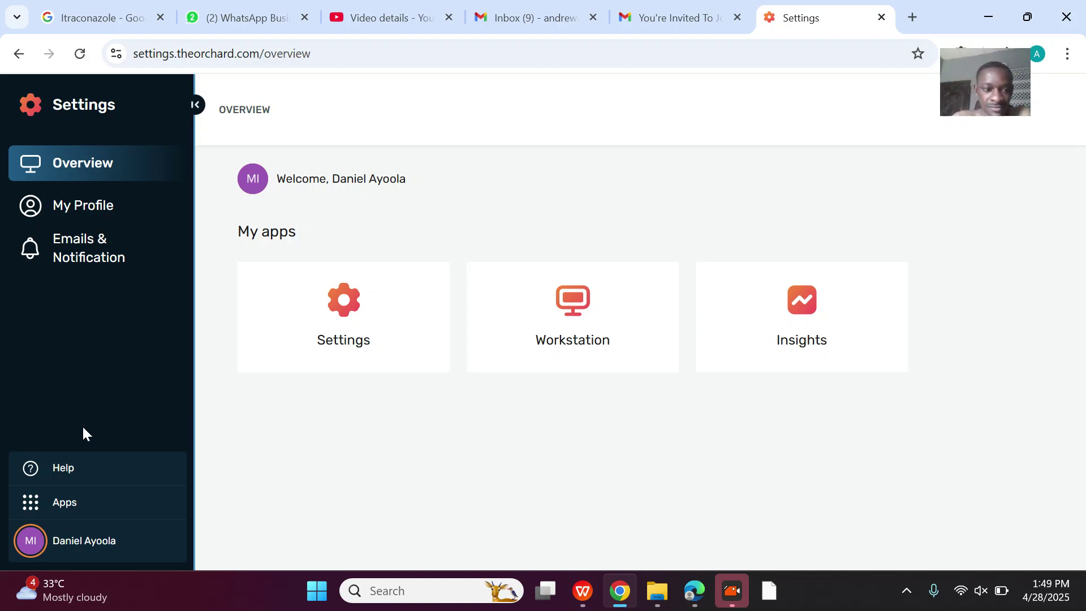
View the My Profile page, then return to the Settings Overview
{"action": "left_click", "coordinate": [97, 205]}
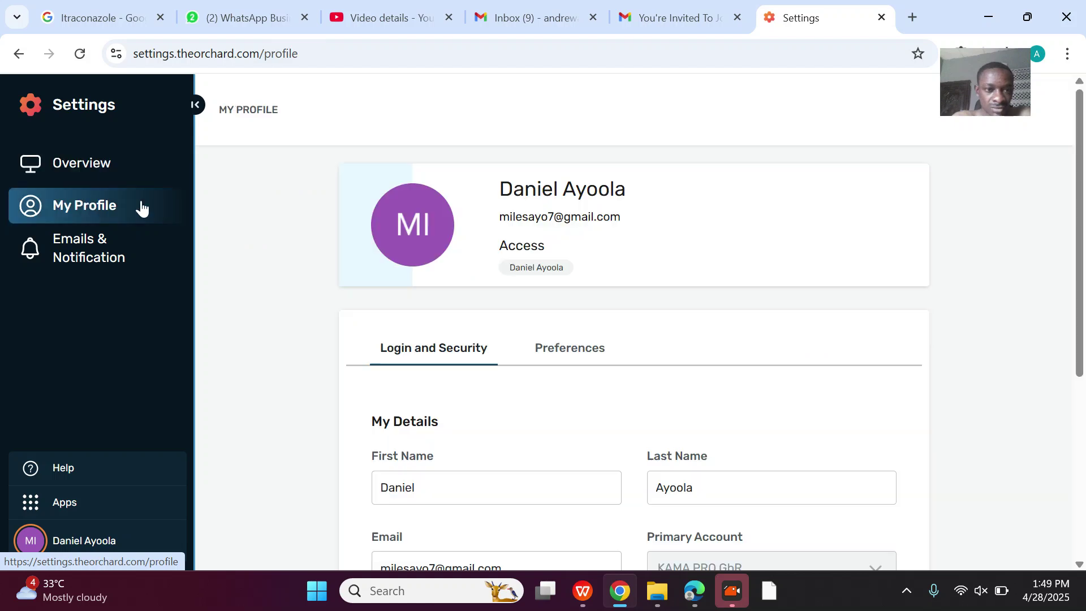
{"action": "scroll", "coordinate": [547, 293], "scroll_direction": "down", "scroll_amount": 1}
{"action": "scroll", "coordinate": [547, 294], "scroll_direction": "up", "scroll_amount": 1}
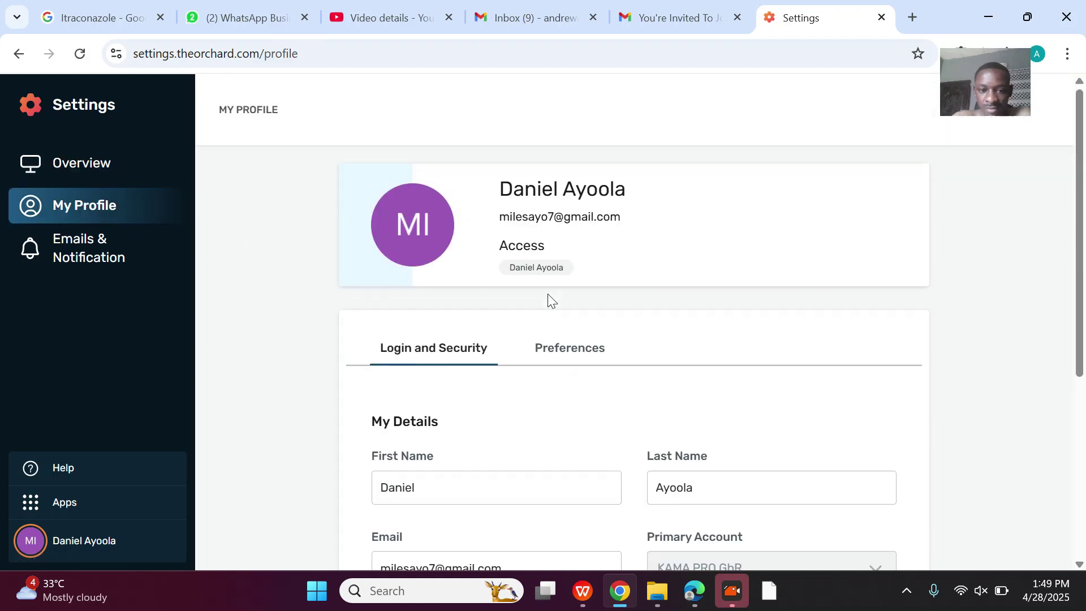
{"action": "left_click", "coordinate": [104, 174]}
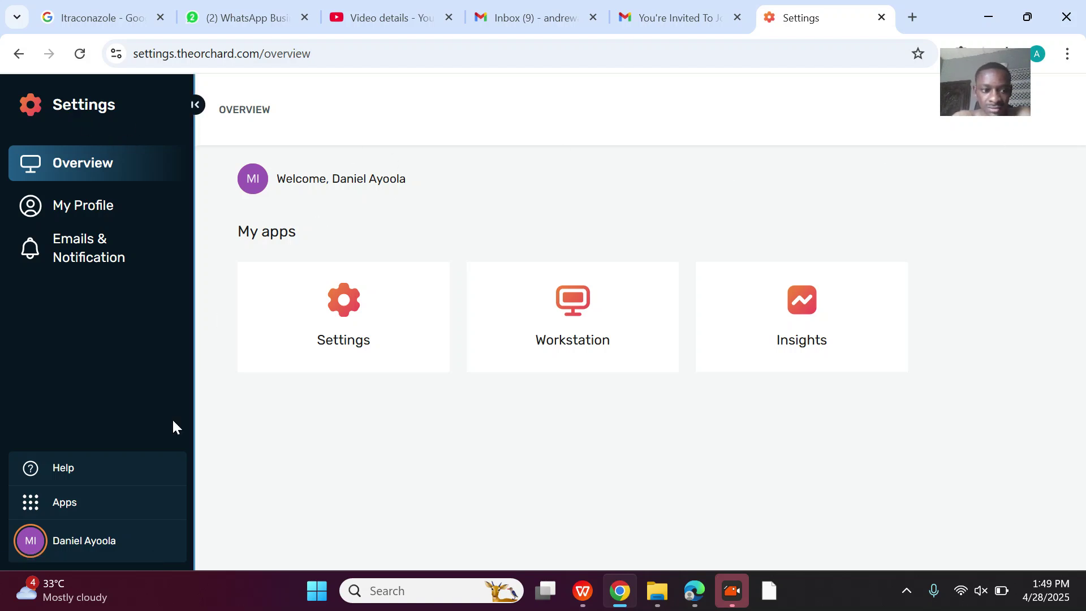
Collapse and re-expand the sidebar, then launch Settings from the Apps list in a new tab
{"action": "left_click", "coordinate": [194, 104]}
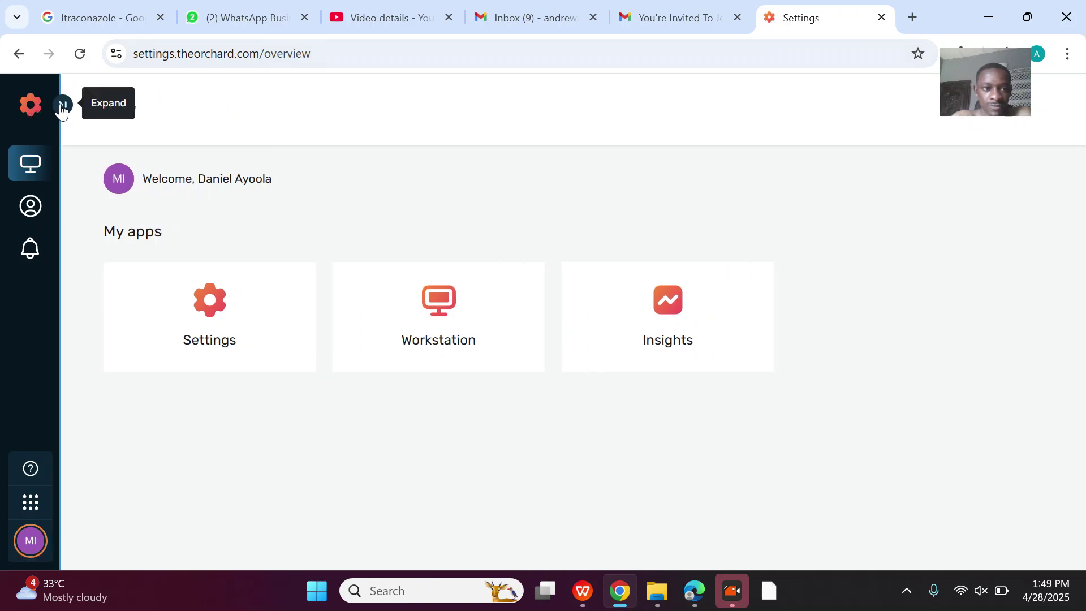
{"action": "left_click", "coordinate": [62, 107]}
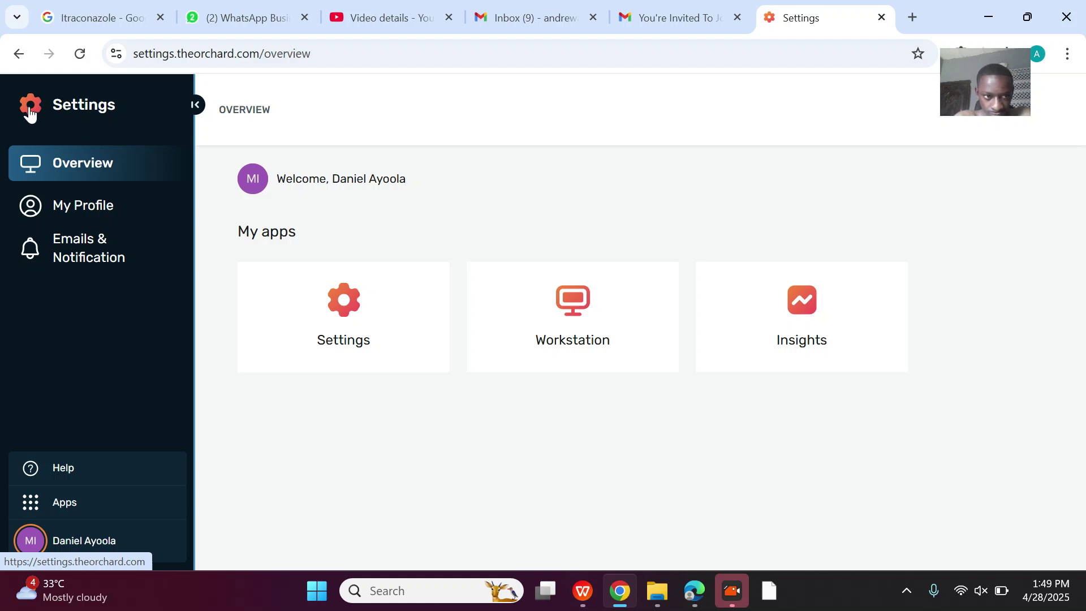
{"action": "left_click", "coordinate": [87, 509]}
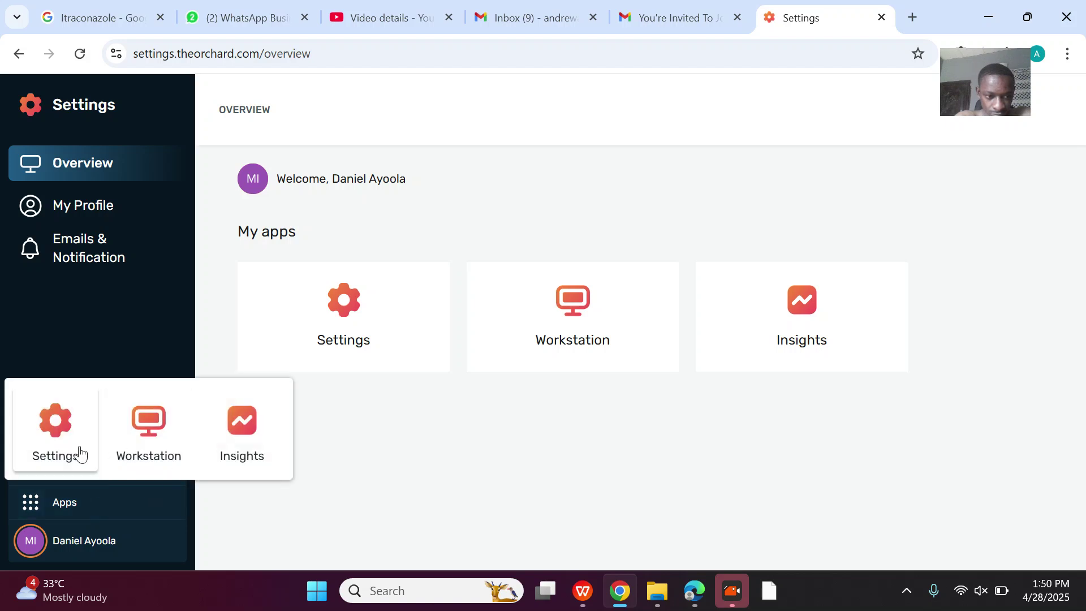
{"action": "left_click", "coordinate": [74, 450]}
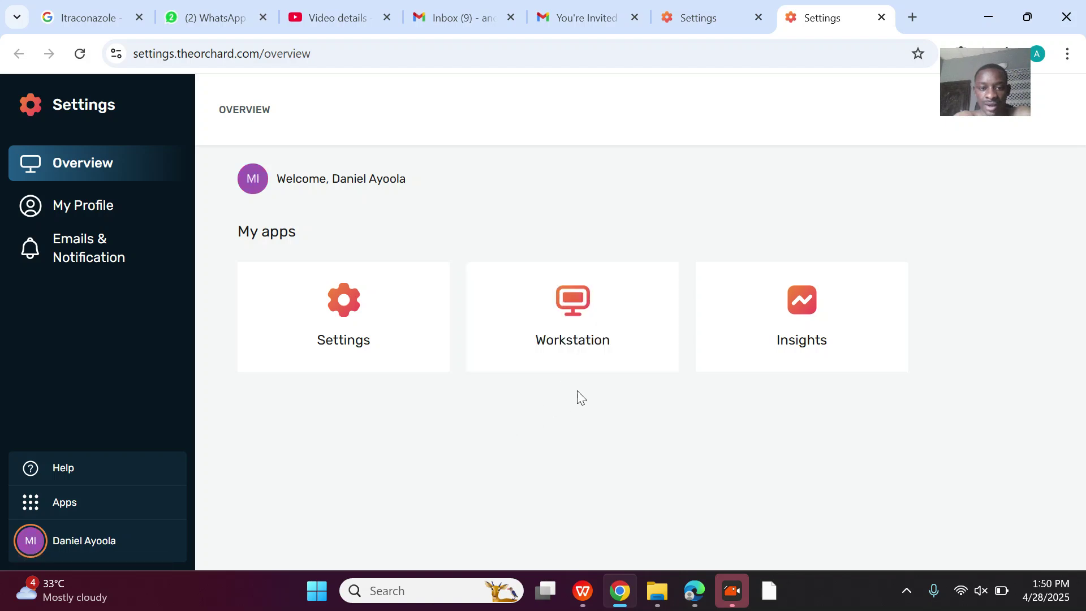
Open the Workstation app in a new tab and look over its home dashboard
{"action": "left_click", "coordinate": [570, 313]}
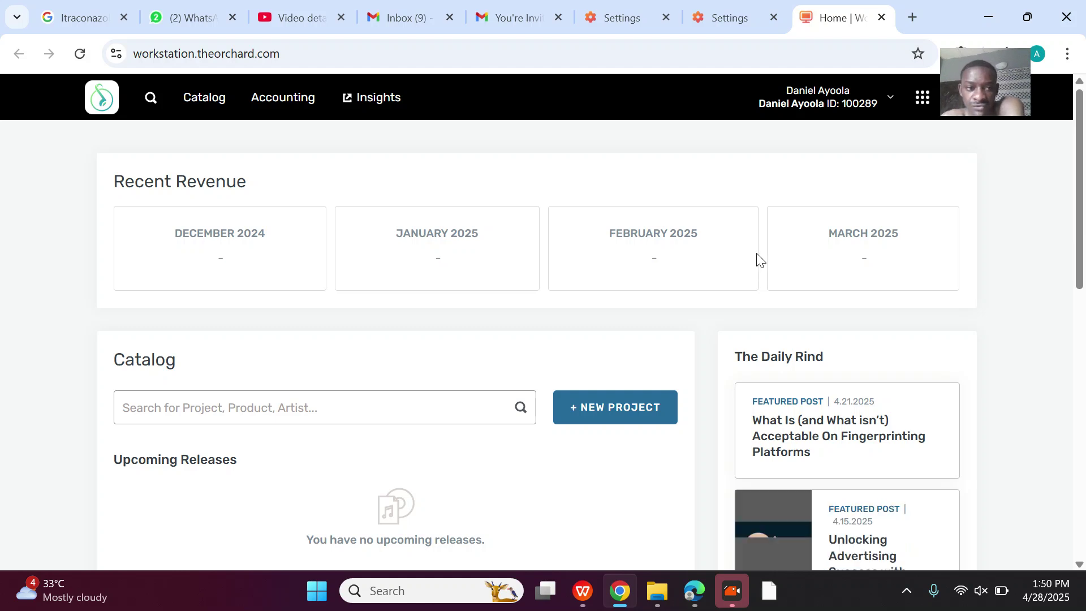
{"action": "scroll", "coordinate": [725, 339], "scroll_direction": "down", "scroll_amount": 8}
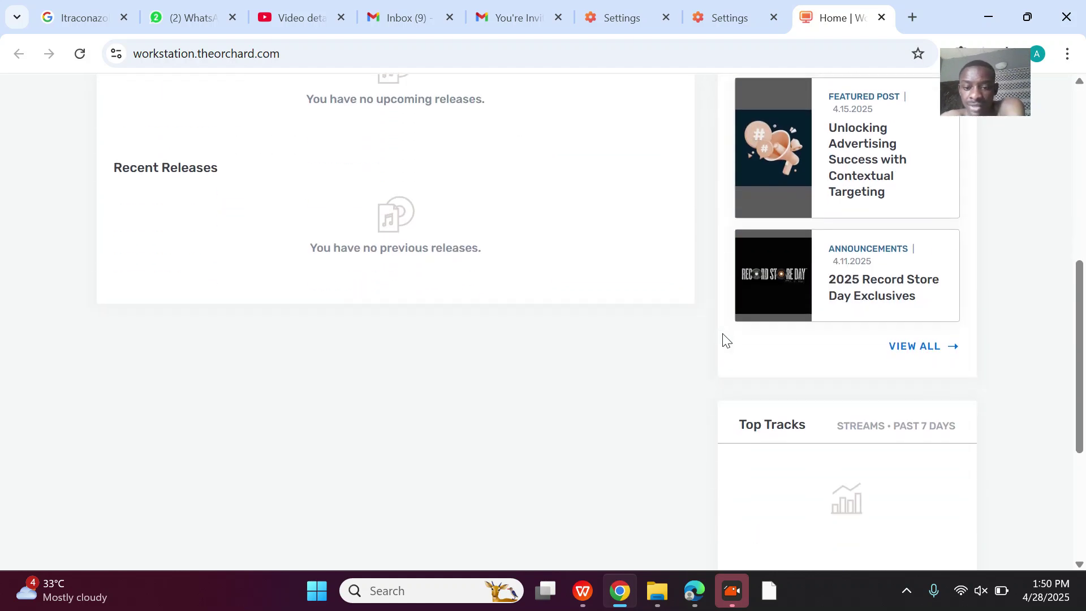
{"action": "scroll", "coordinate": [725, 340], "scroll_direction": "up", "scroll_amount": 8}
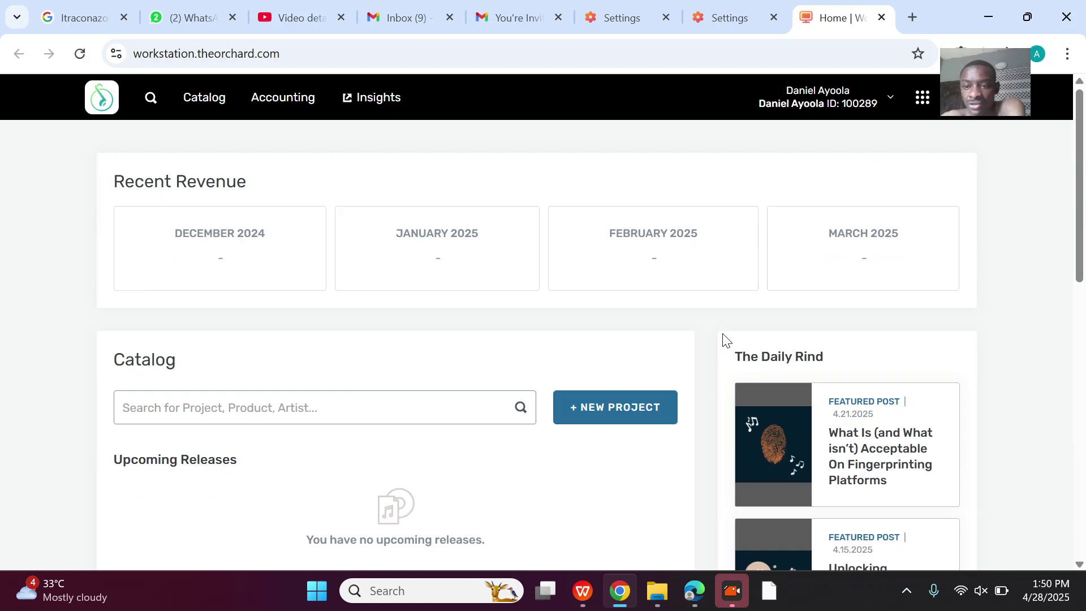
Check the account and app-switcher menus, then go to the Workstation Catalog page
{"action": "left_click", "coordinate": [890, 101]}
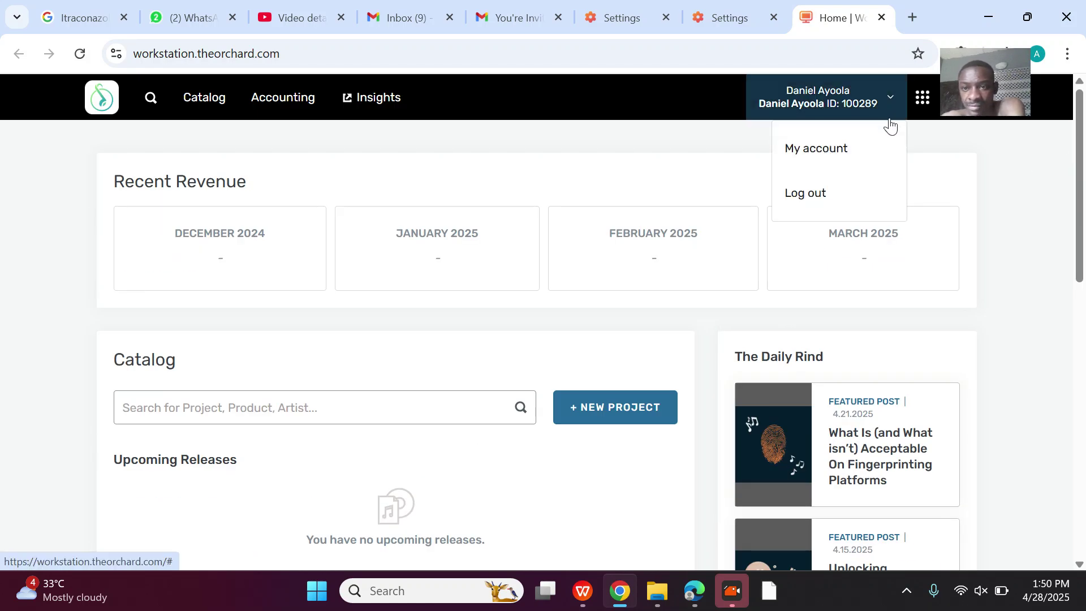
{"action": "left_click", "coordinate": [921, 106]}
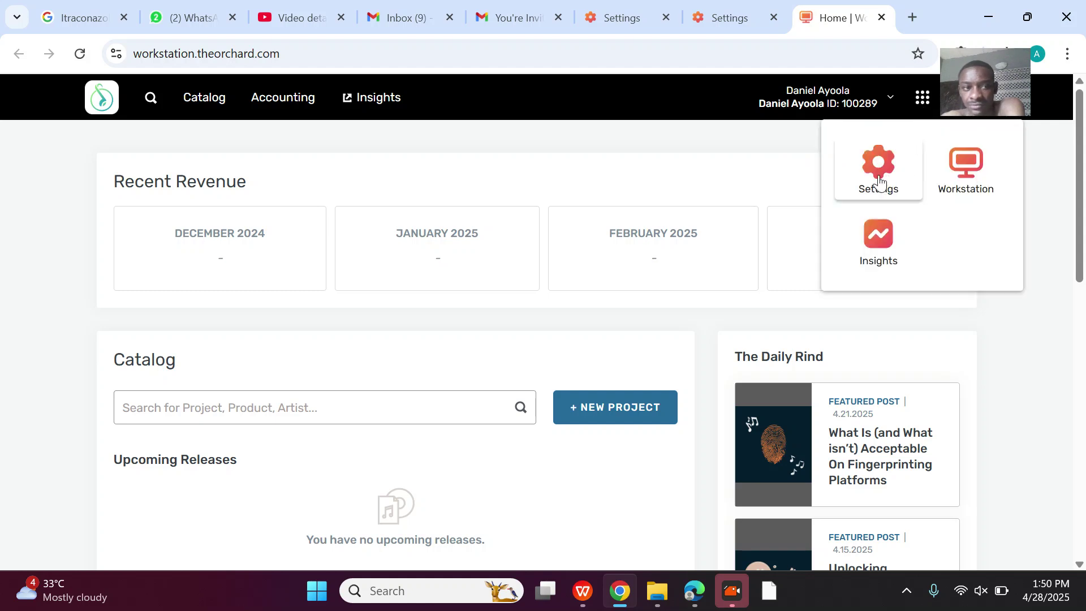
{"action": "left_click", "coordinate": [217, 98]}
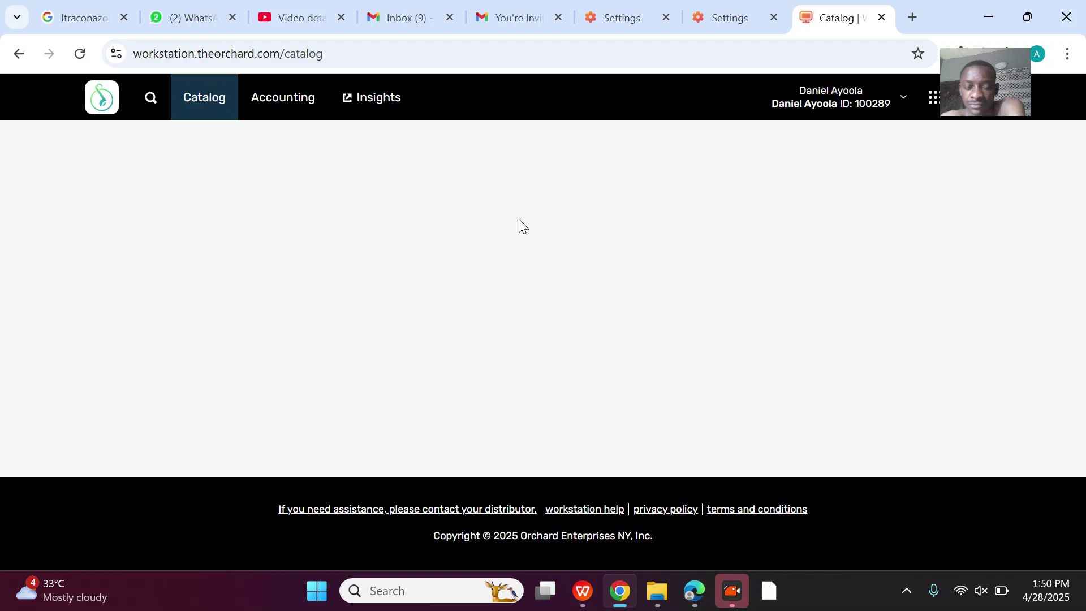